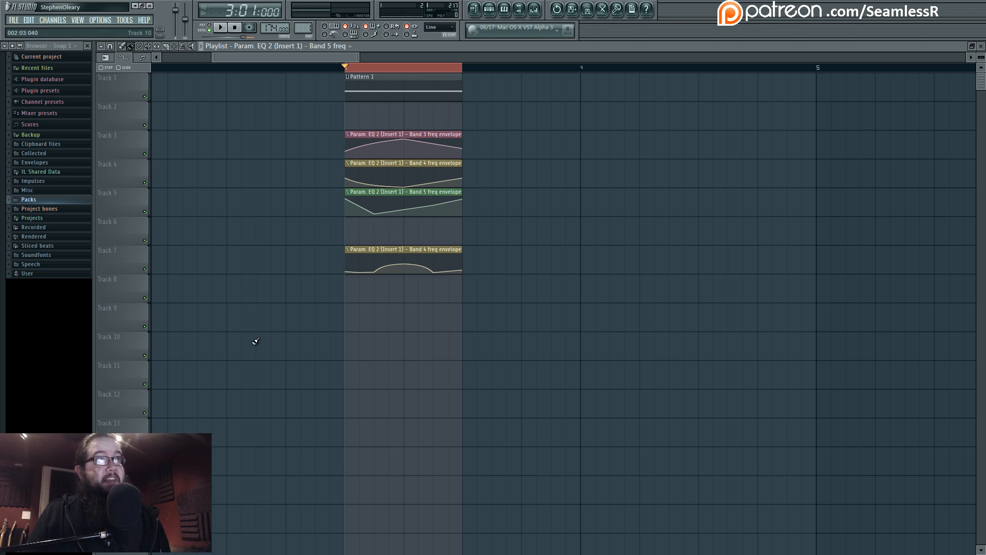
Step: Preview the loop, and show the mixer, channel rack and the Default channel's Sytrus synth without its channel settings
key(space)
key(space)
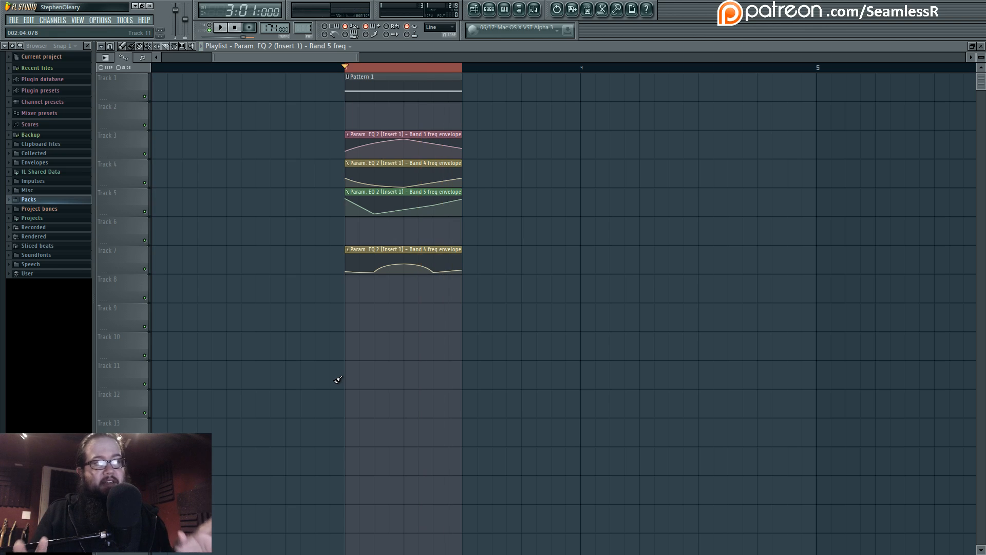
click(534, 9)
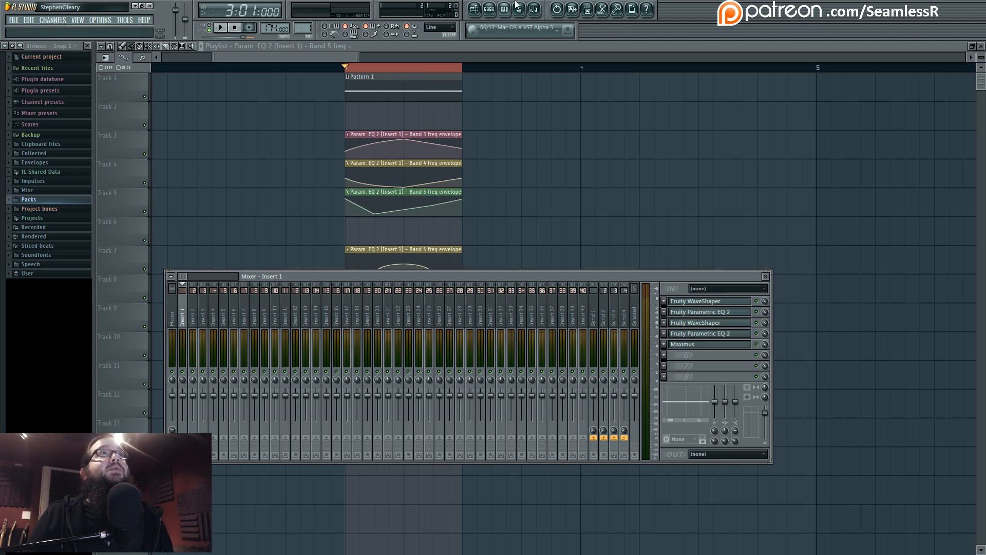
click(490, 9)
click(771, 437)
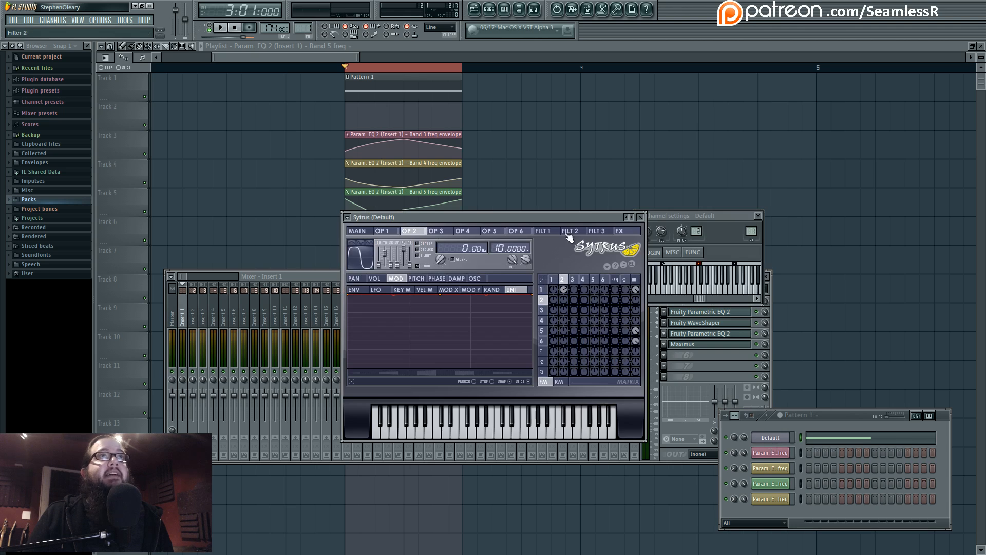
drag(575, 227, 545, 285)
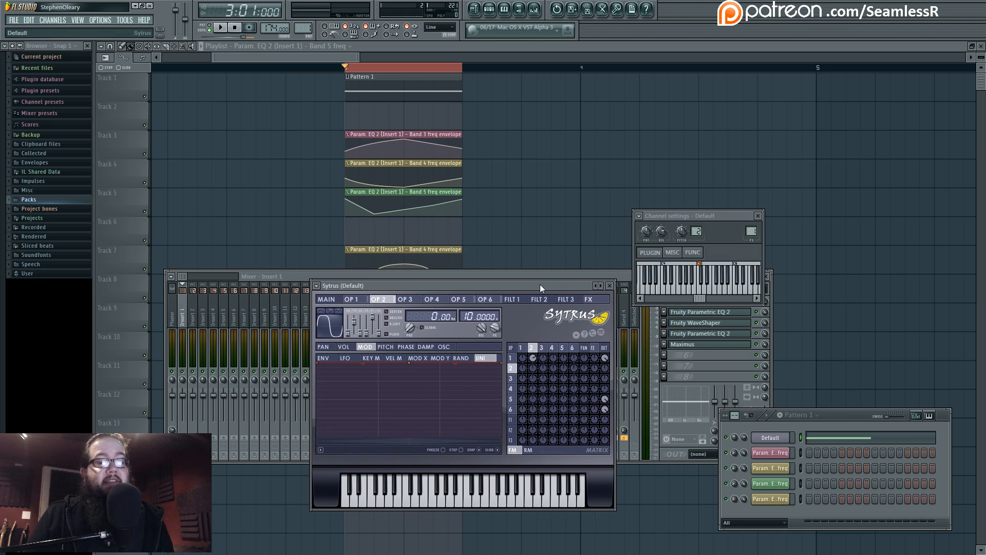
drag(535, 285, 525, 284)
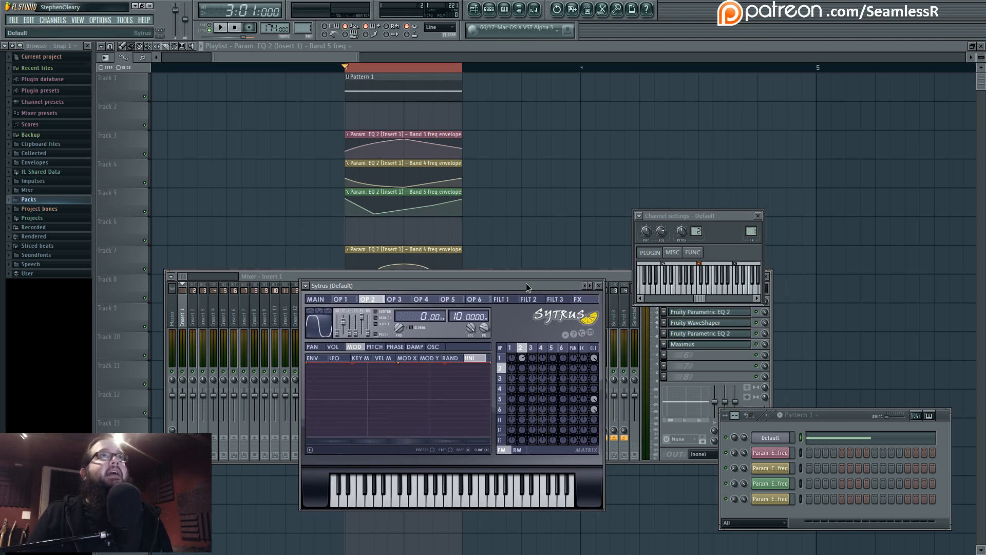
click(757, 215)
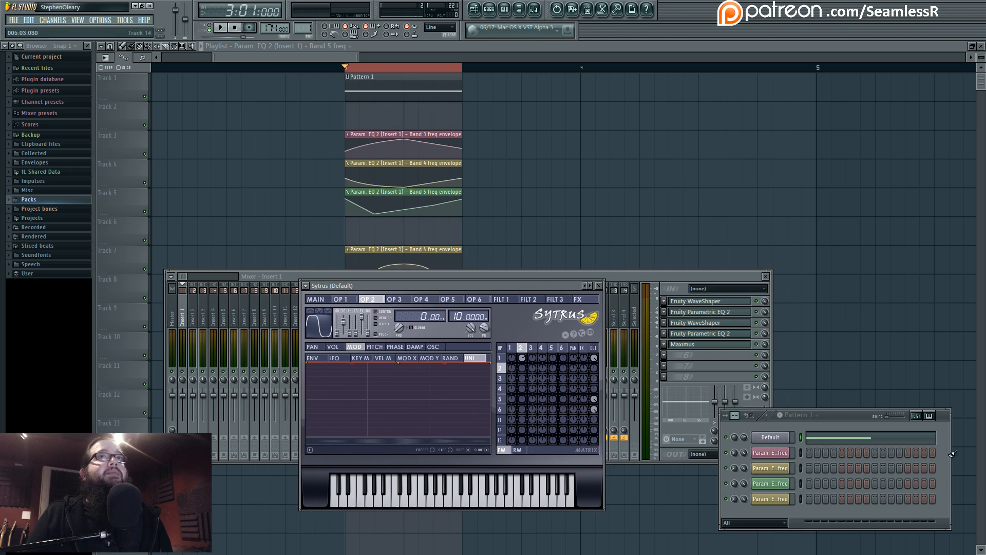
Step: Inspect the Fruity Parametric EQ 2 in Insert 1's second effect slot, and bring back the unobstructed playlist
click(697, 312)
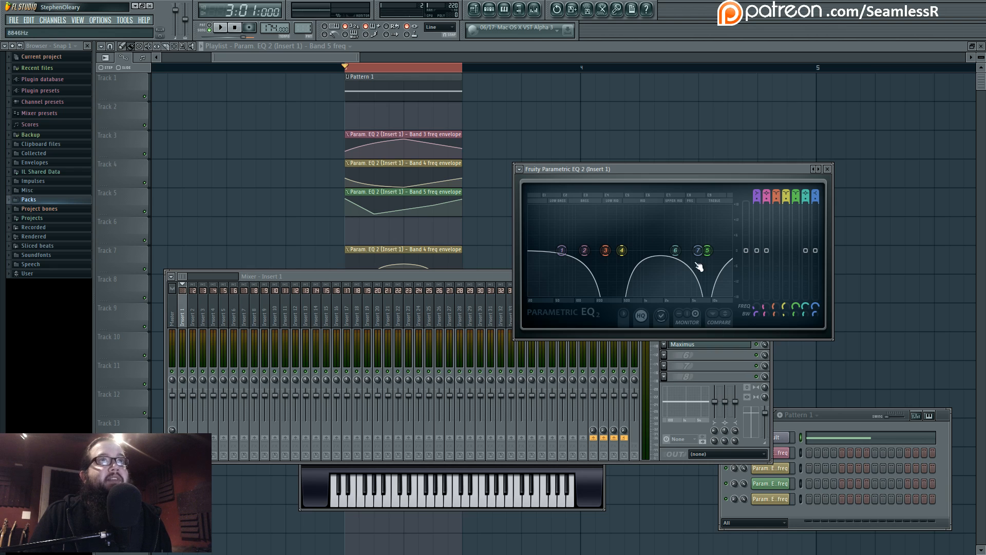
drag(680, 168, 785, 87)
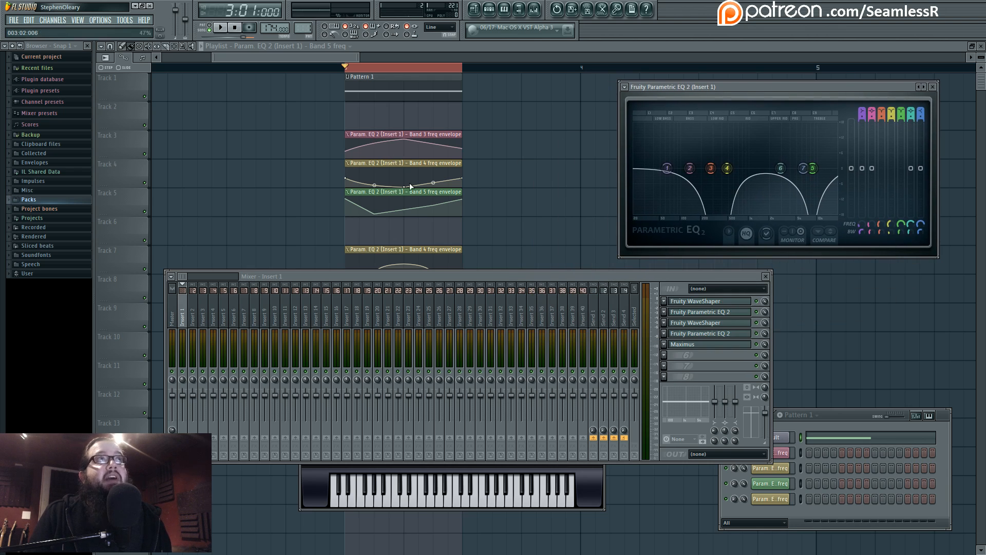
drag(455, 276, 452, 368)
key(F5)
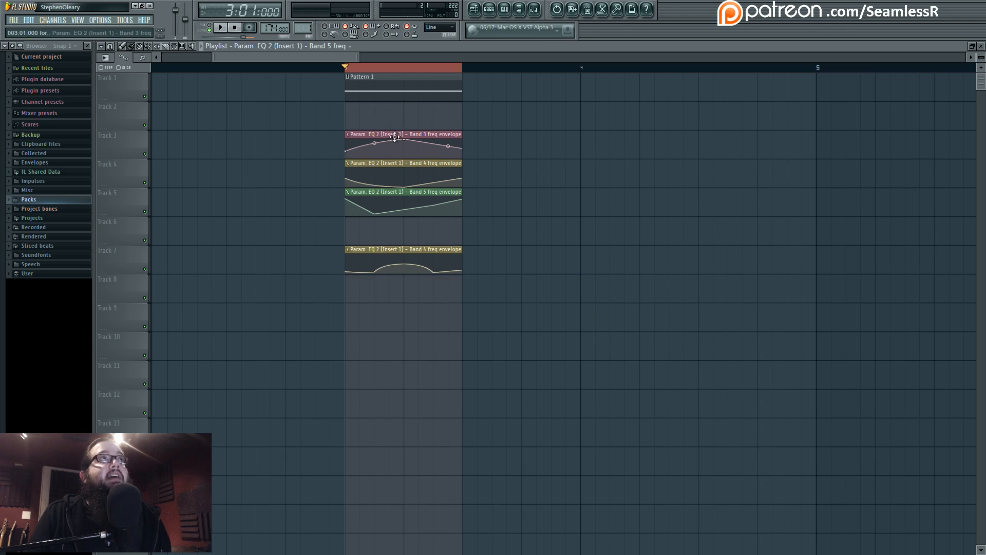
Step: Highlight the band frequency envelopes on tracks 3 to 5 and the one on track 7, and play the loop
ctrl+drag(392, 140, 438, 222)
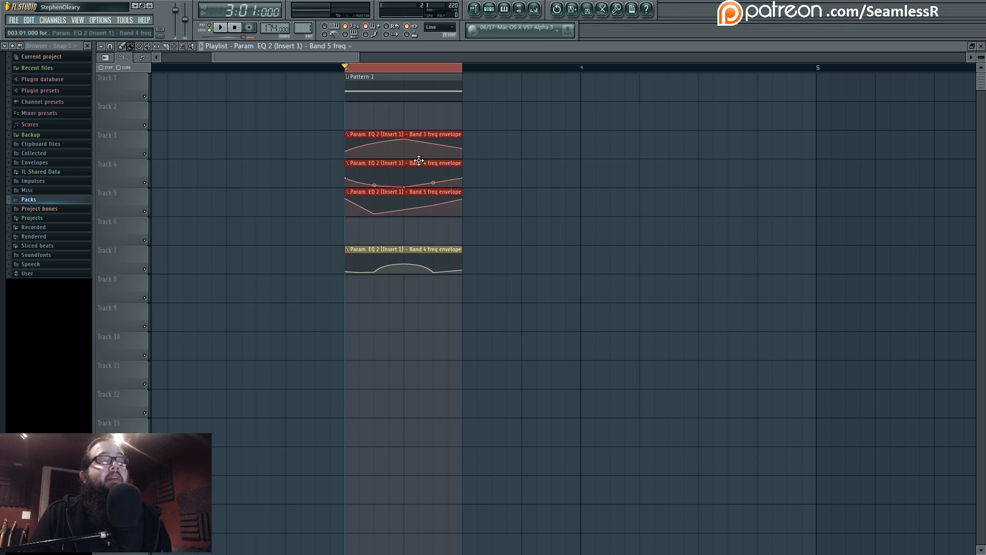
ctrl+click(509, 187)
ctrl+click(447, 269)
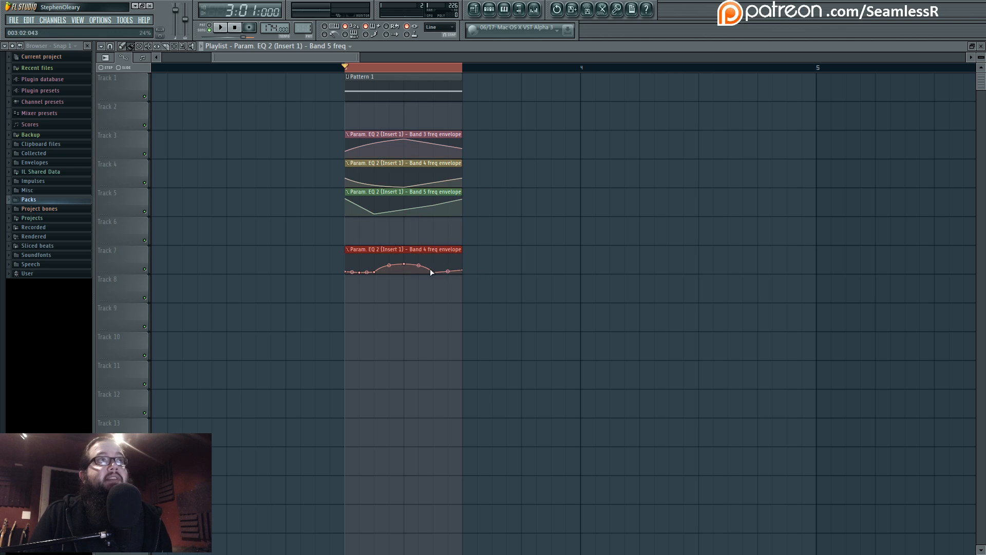
ctrl+click(475, 304)
key(space)
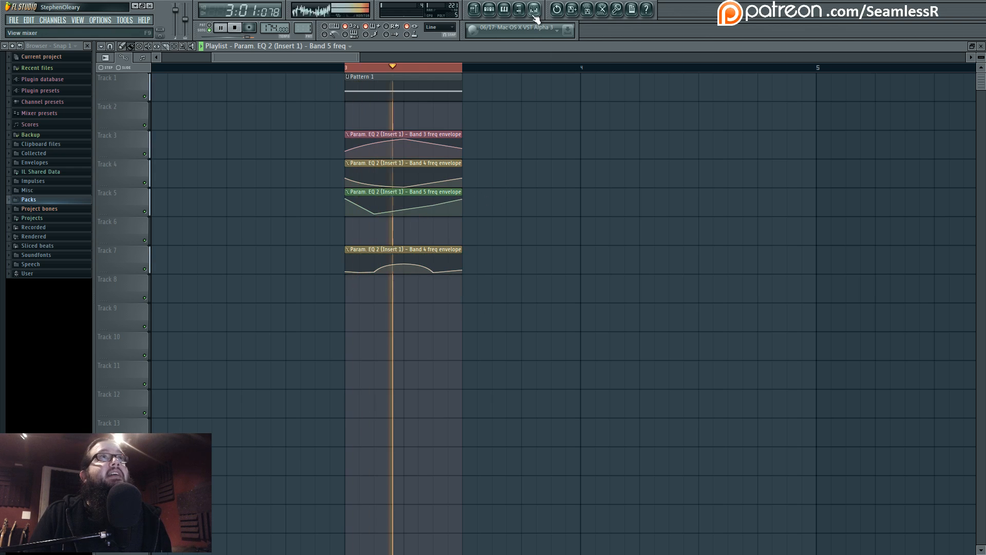
key(space)
Step: Bring up the mixer and show the Fruity WaveShaper curve from Insert 1's first effect slot
click(535, 11)
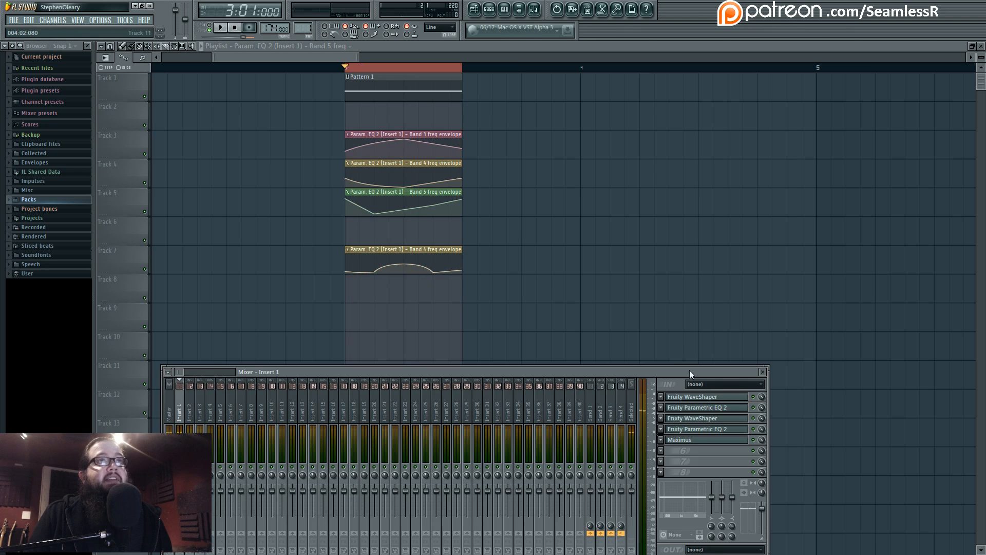
drag(689, 372, 699, 285)
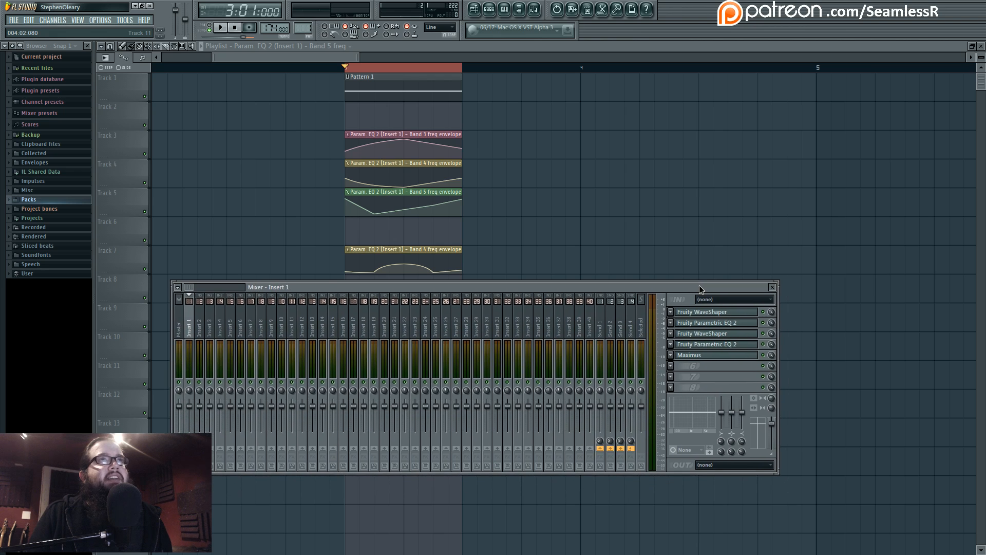
click(720, 311)
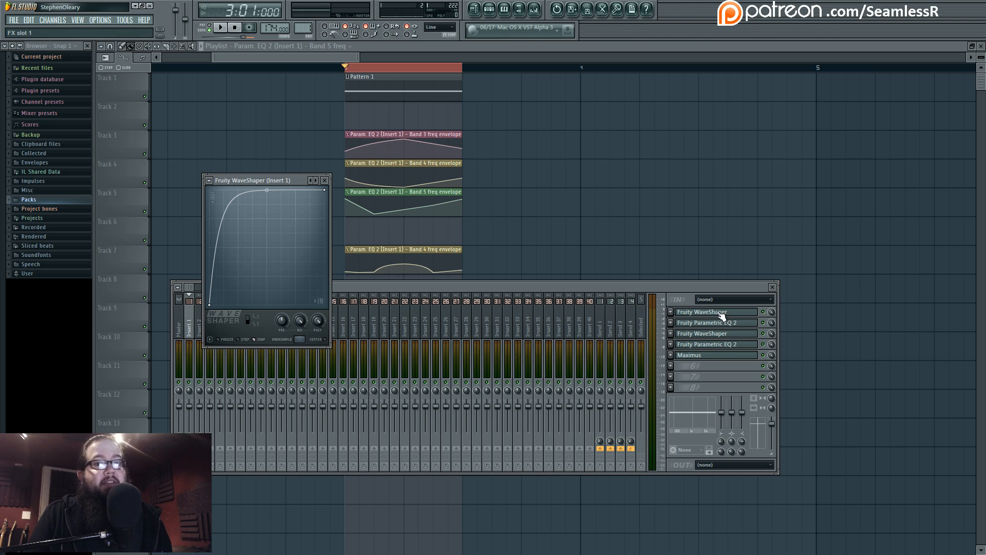
click(721, 313)
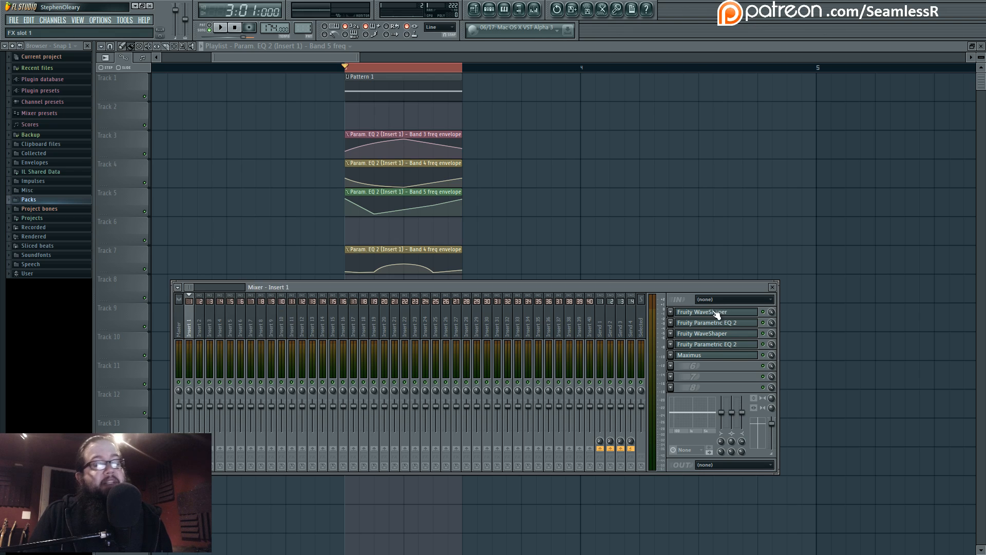
click(716, 313)
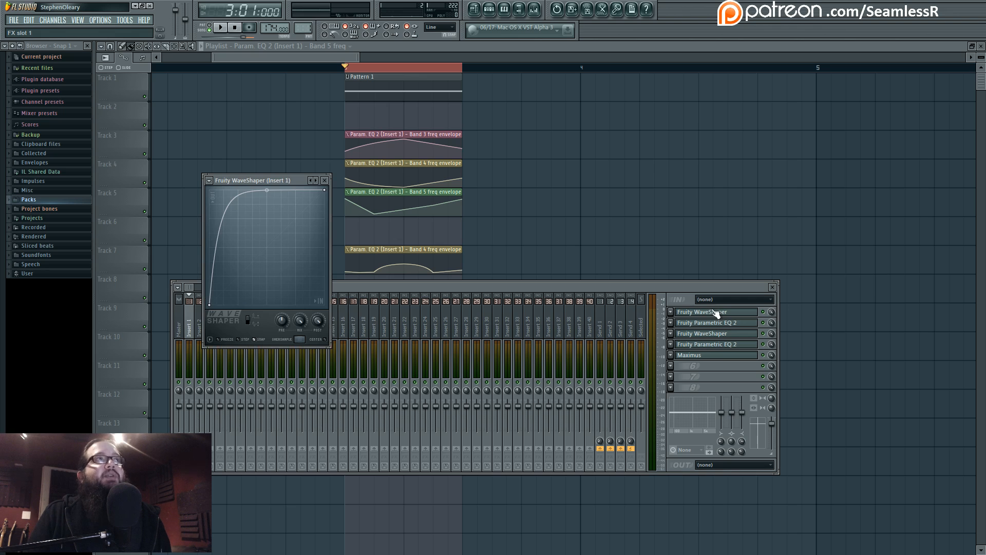
Step: Show both Parametric EQ 2 effects and the second WaveShaper on Insert 1, and preview the loop with them visible
click(717, 323)
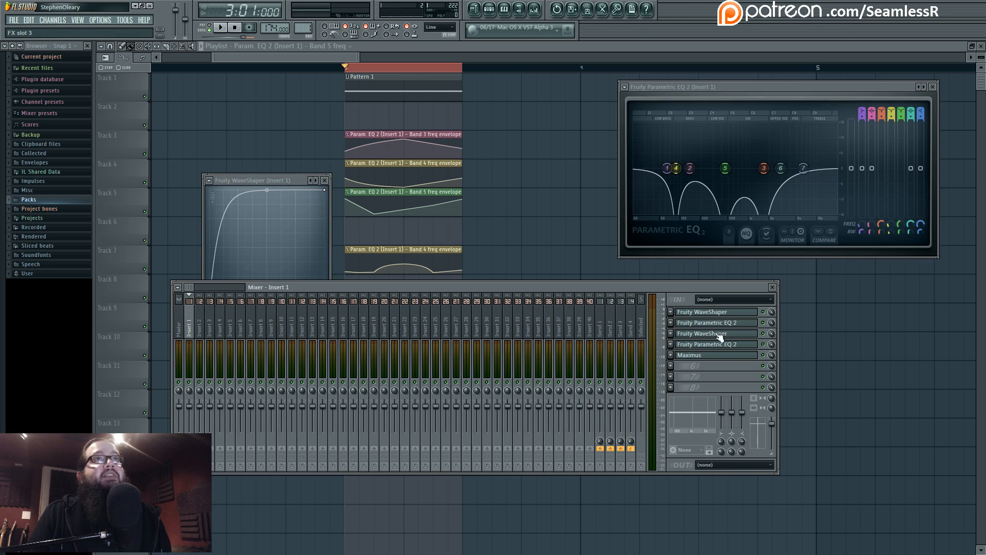
click(719, 334)
click(721, 345)
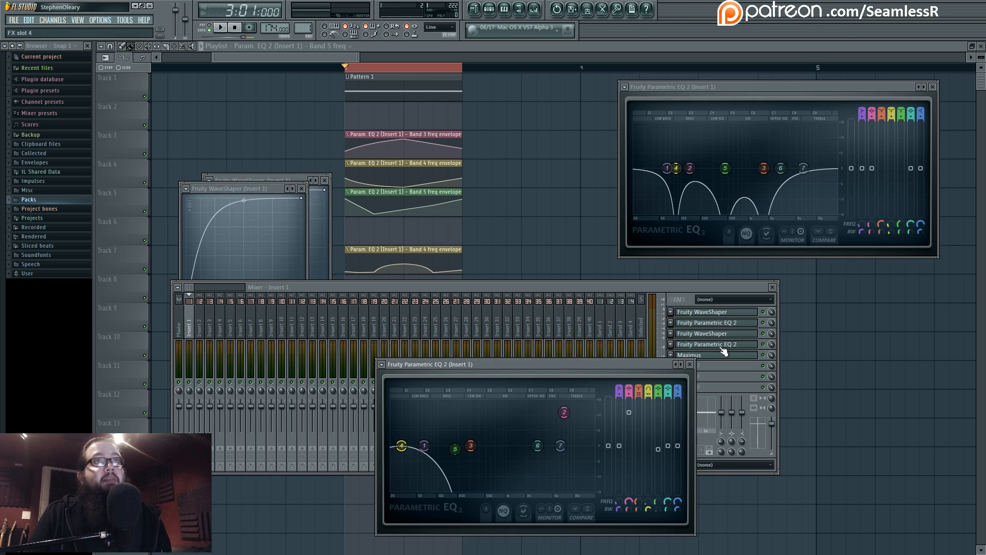
key(space)
key(space)
click(721, 357)
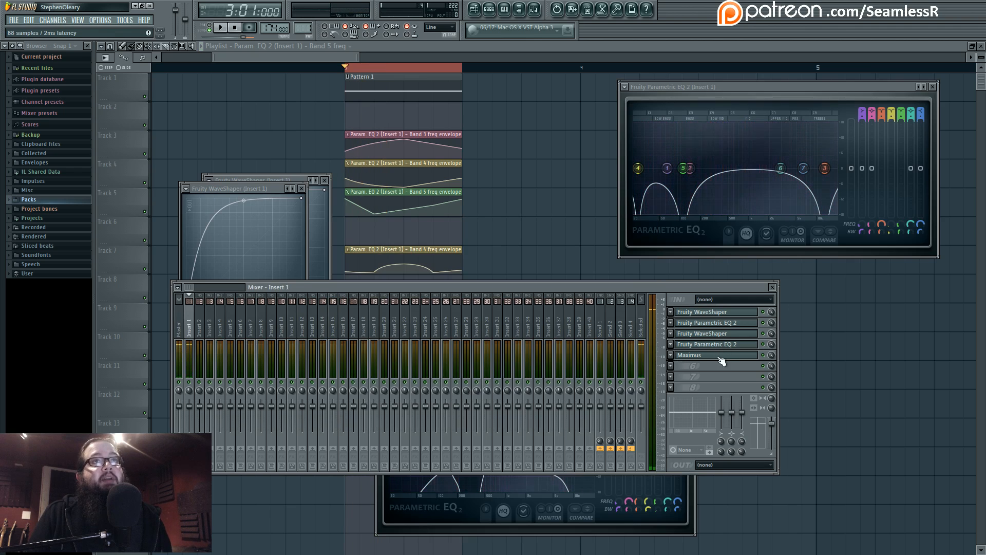
drag(648, 286, 656, 298)
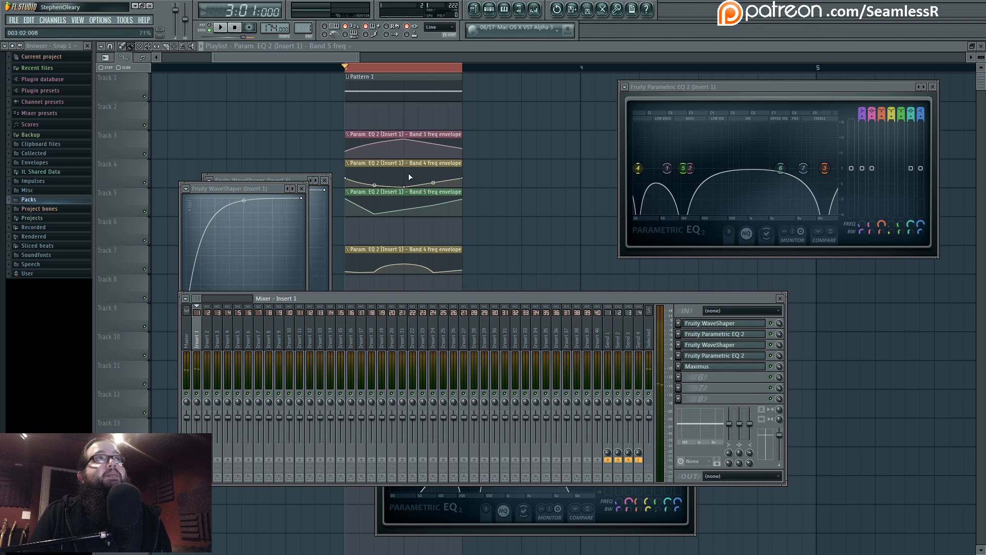
Step: Hide the plugin and mixer windows and examine the EQ frequency envelope clips enlarged in the playlist
key(F12)
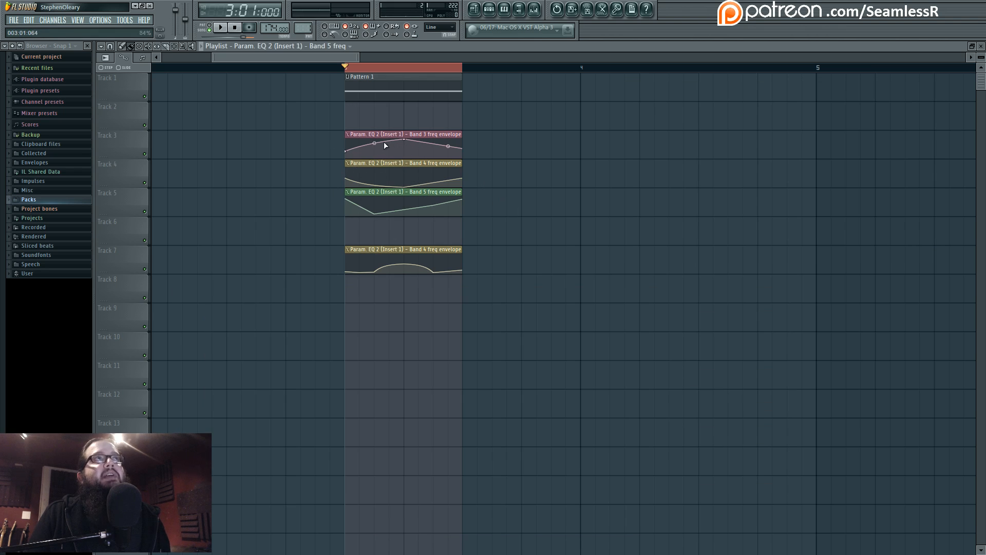
scroll(365, 197, up, 3)
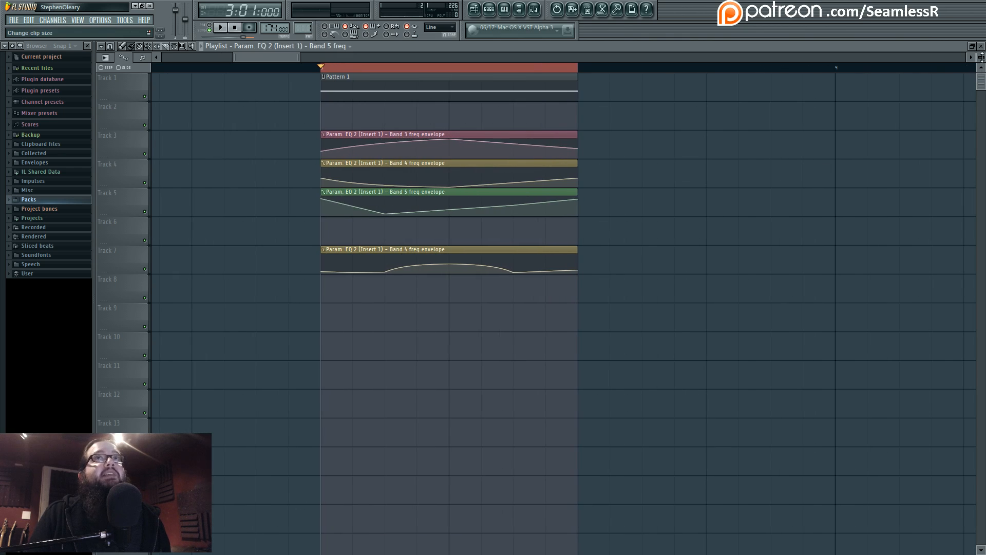
drag(981, 58, 981, 77)
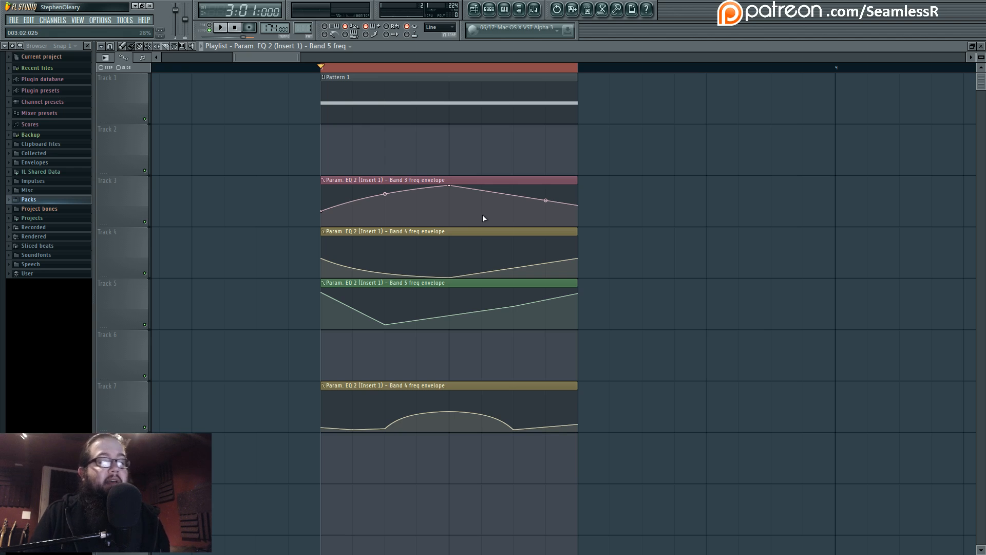
mouse_move(483, 230)
mouse_down()
mouse_move(518, 229)
mouse_move(467, 230)
mouse_up()
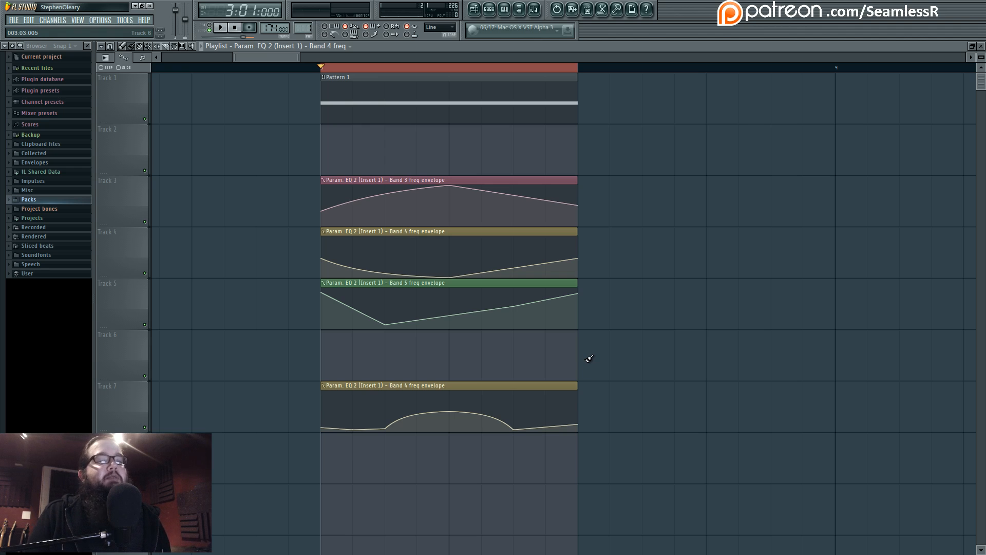
Step: Examine the bands of the second Parametric EQ 2 on Insert 1 while previewing the loop
click(534, 9)
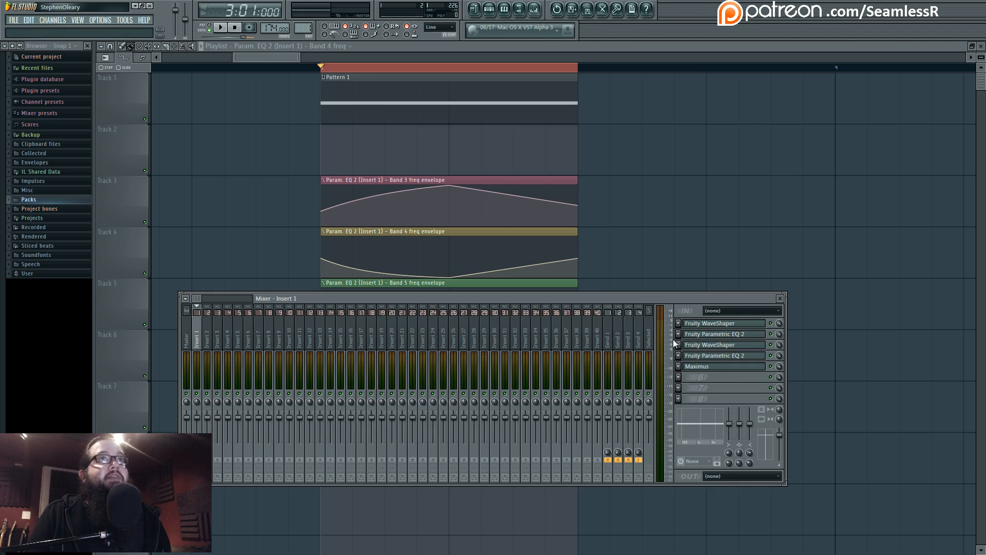
click(740, 358)
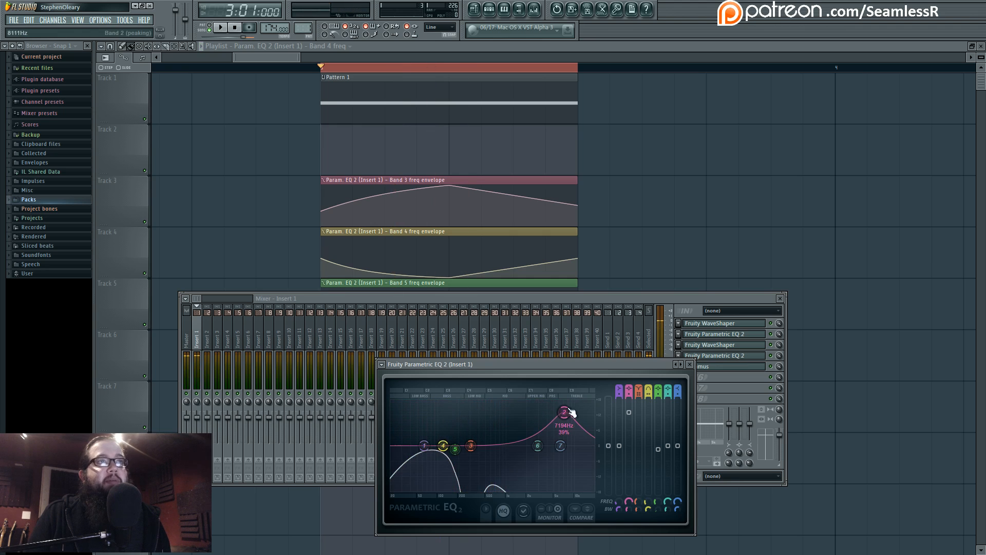
drag(559, 366, 541, 324)
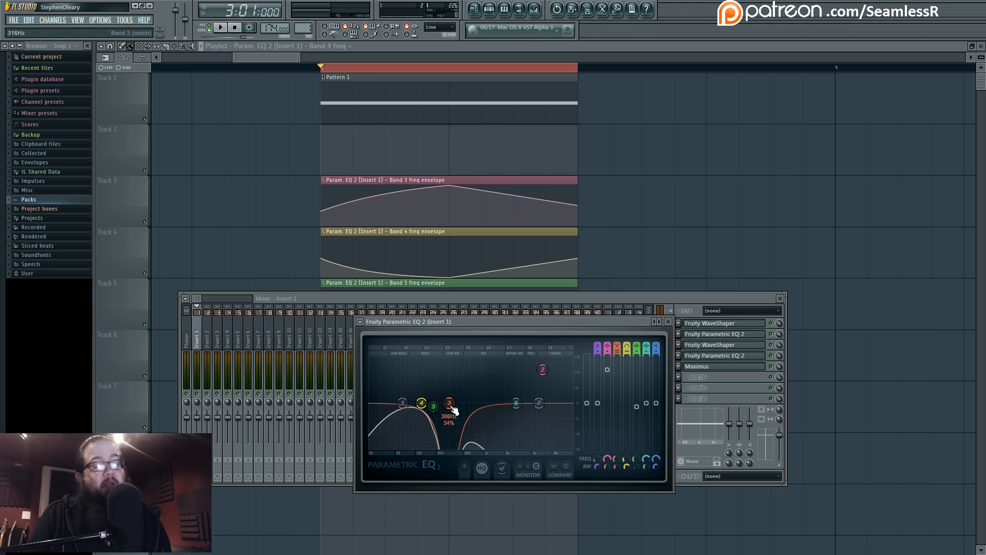
key(space)
mouse_move(452, 407)
mouse_down()
mouse_move(498, 407)
mouse_move(434, 408)
mouse_move(451, 407)
mouse_up()
key(space)
key(space)
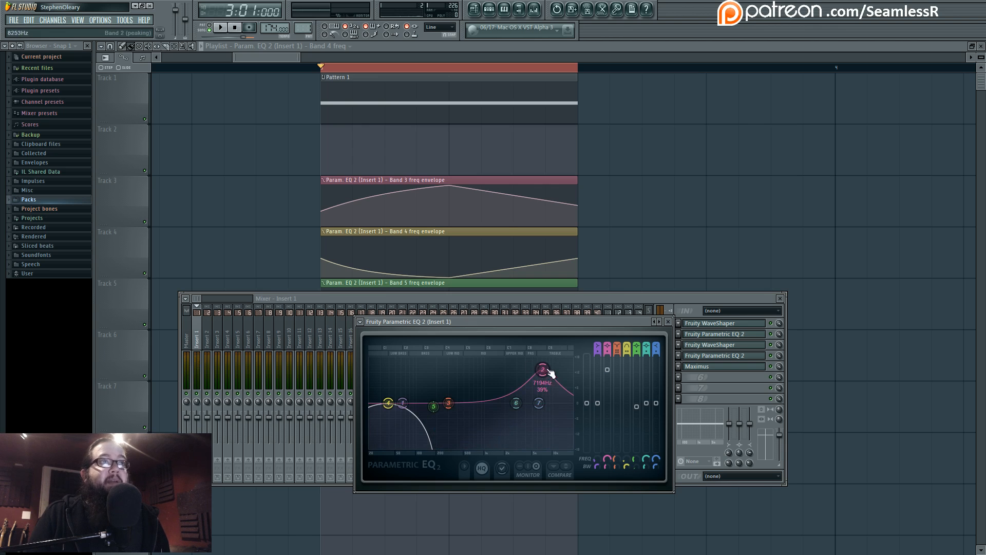
Step: Open Maximus on Insert 1 and review its mid and low band compression curves and its monitor display
click(759, 366)
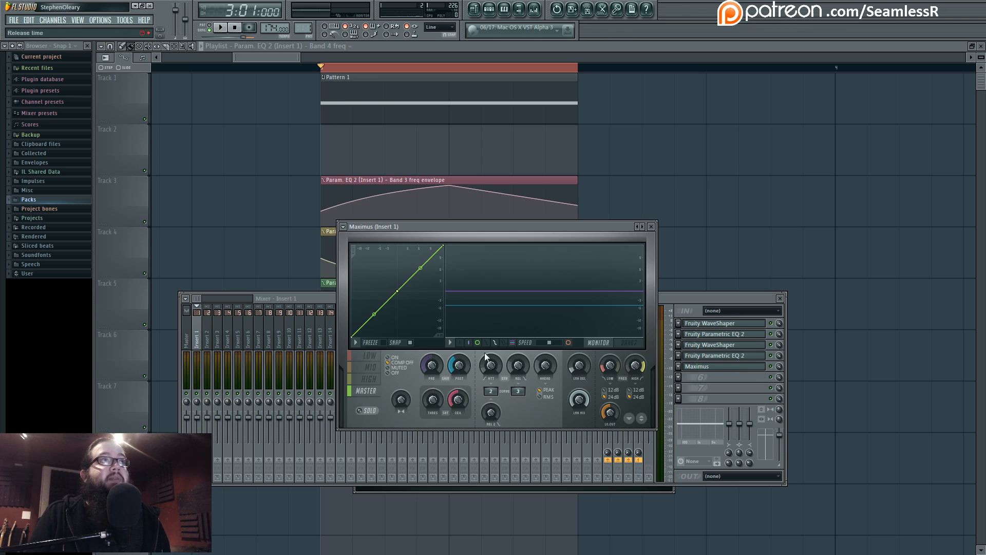
click(371, 368)
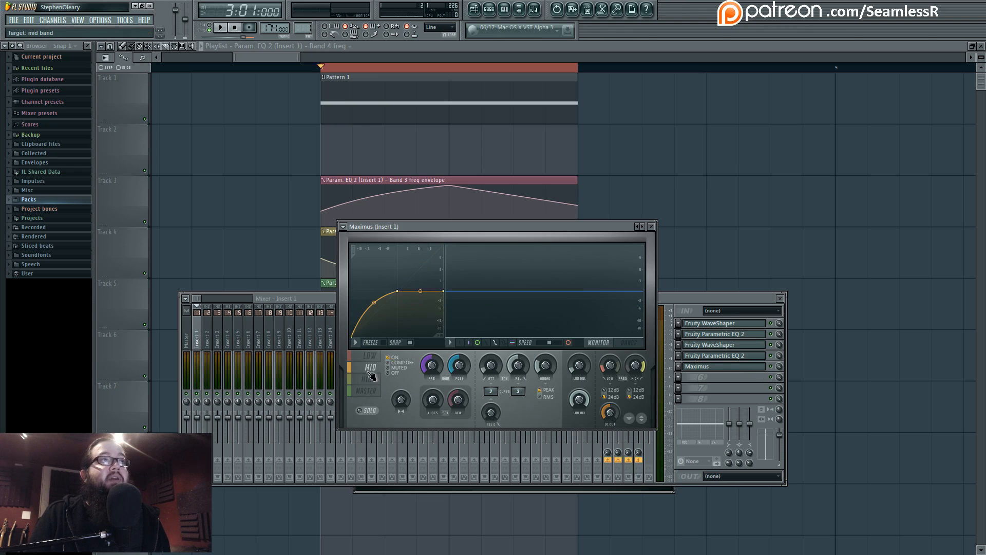
click(369, 355)
click(370, 367)
click(370, 356)
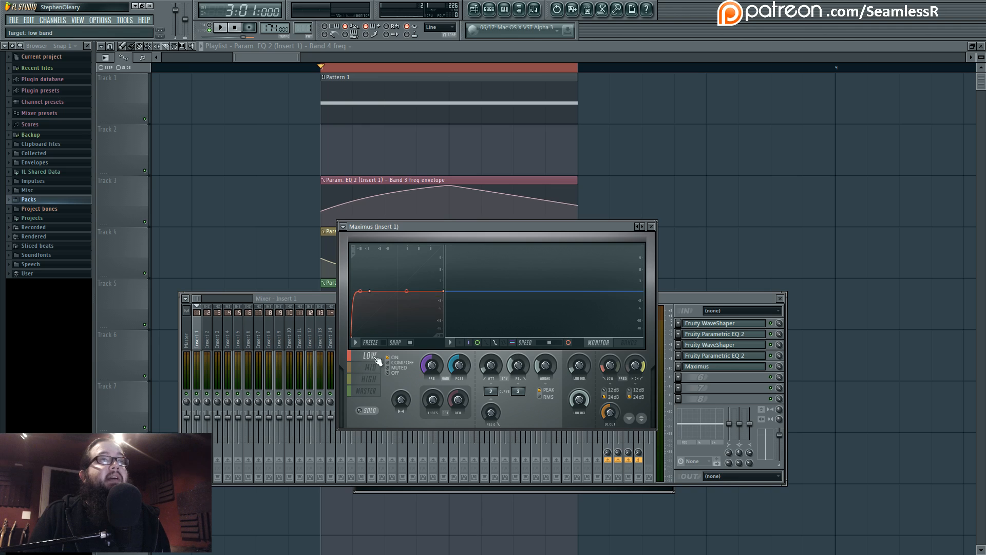
click(614, 343)
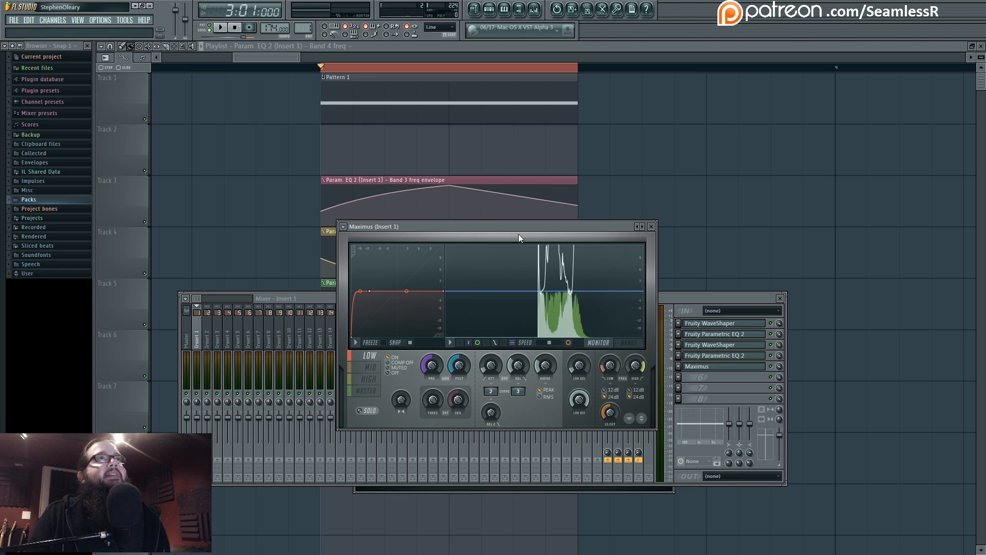
Step: Close Maximus, bypass Insert 1's effects, lower its fader to about 44% (-14.6 dB) and play the loop
click(651, 227)
drag(627, 302, 654, 286)
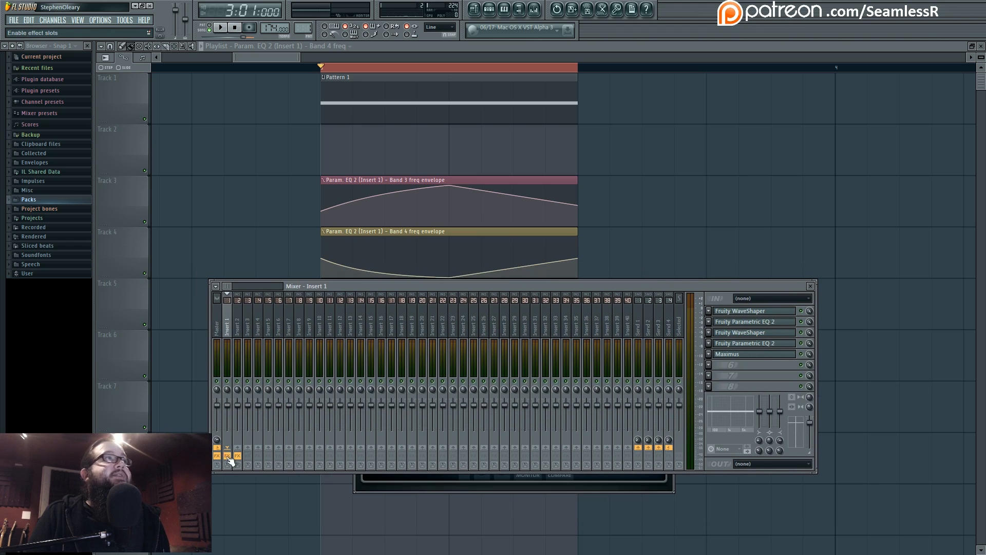
drag(227, 404, 227, 419)
key(space)
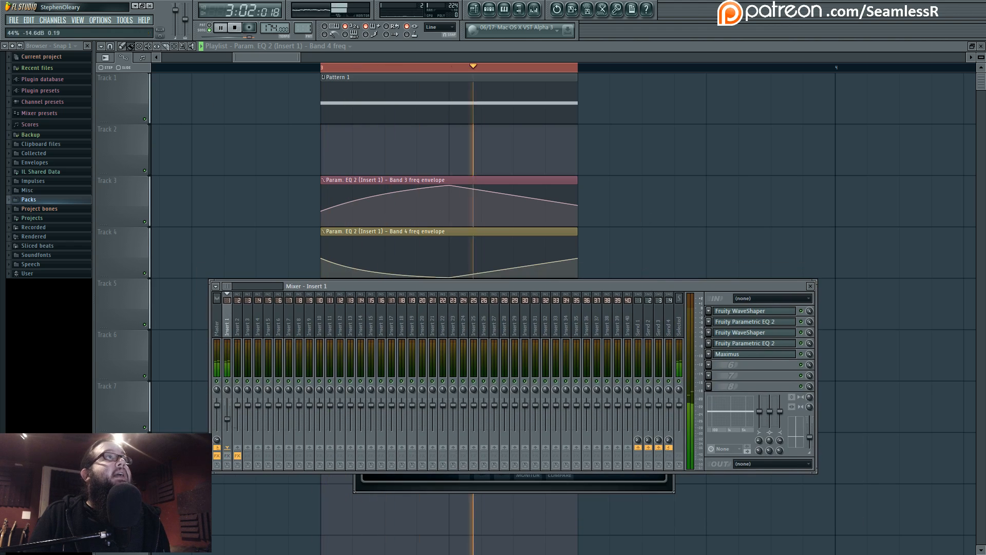
Step: Open the Default channel's Sytrus plugin, stop playback, and examine the waveforms and settings of operators 1 and 2
key(F6)
click(778, 440)
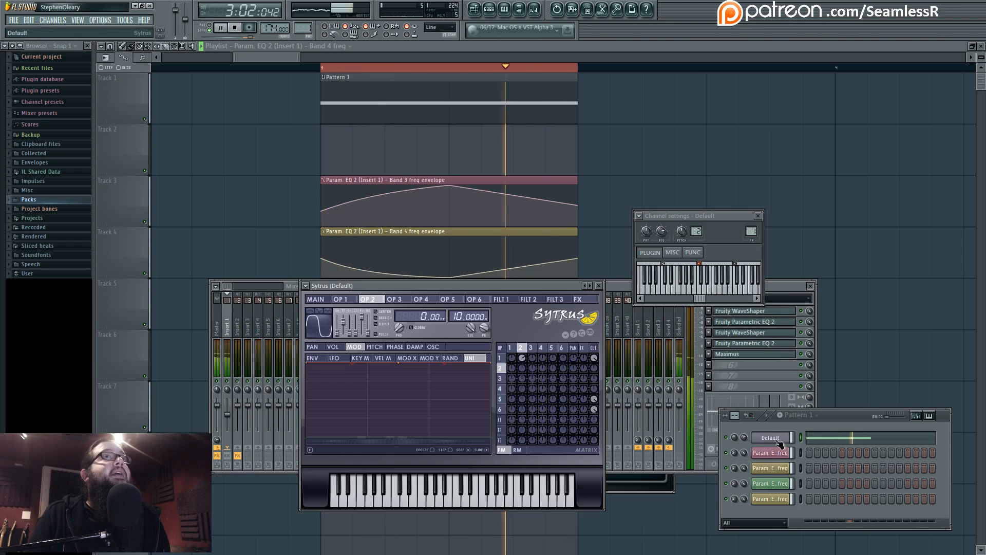
drag(568, 287, 626, 282)
key(space)
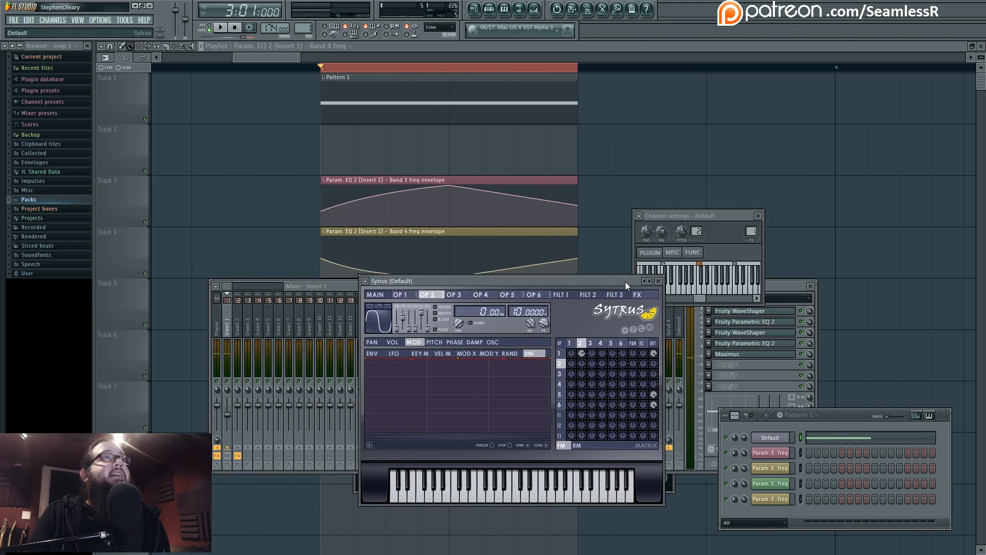
click(573, 341)
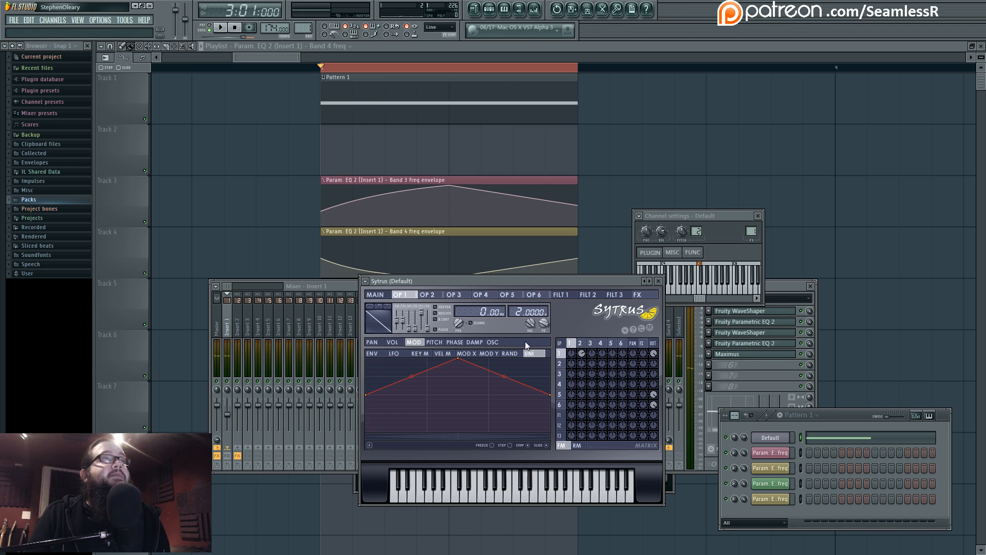
click(581, 343)
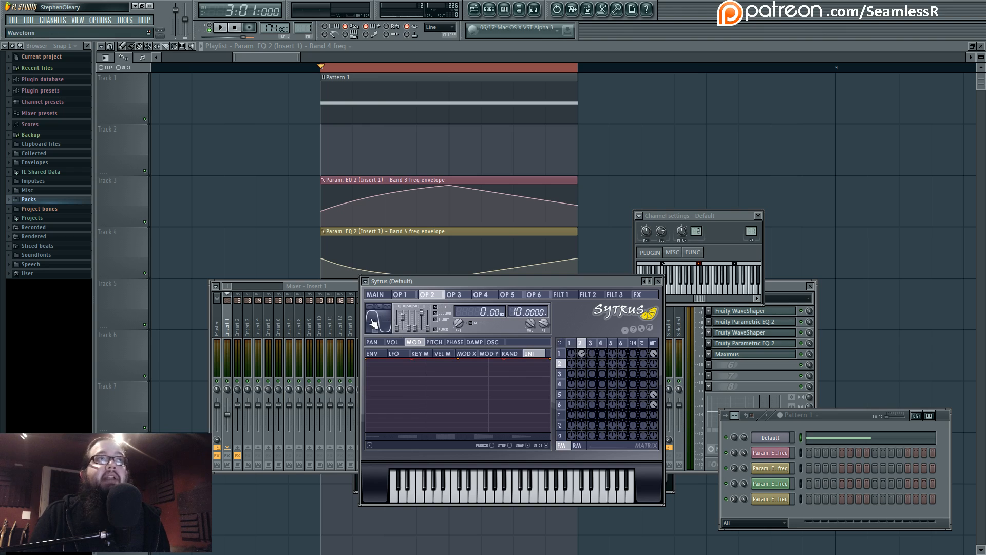
drag(402, 318, 403, 316)
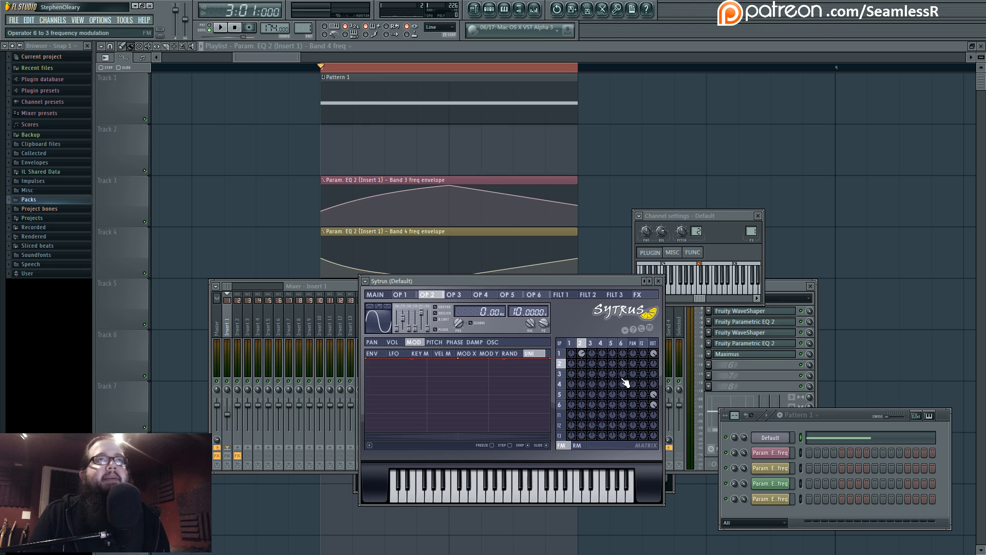
Step: Compare the waveforms and frequency ratios of Sytrus operators 5 and 6 and check operator 5's output level
click(560, 394)
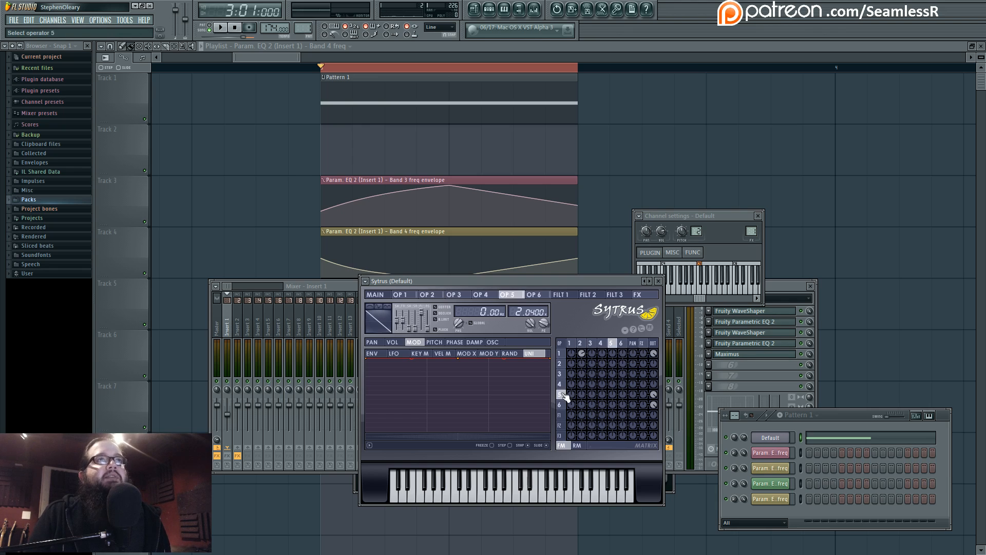
click(561, 405)
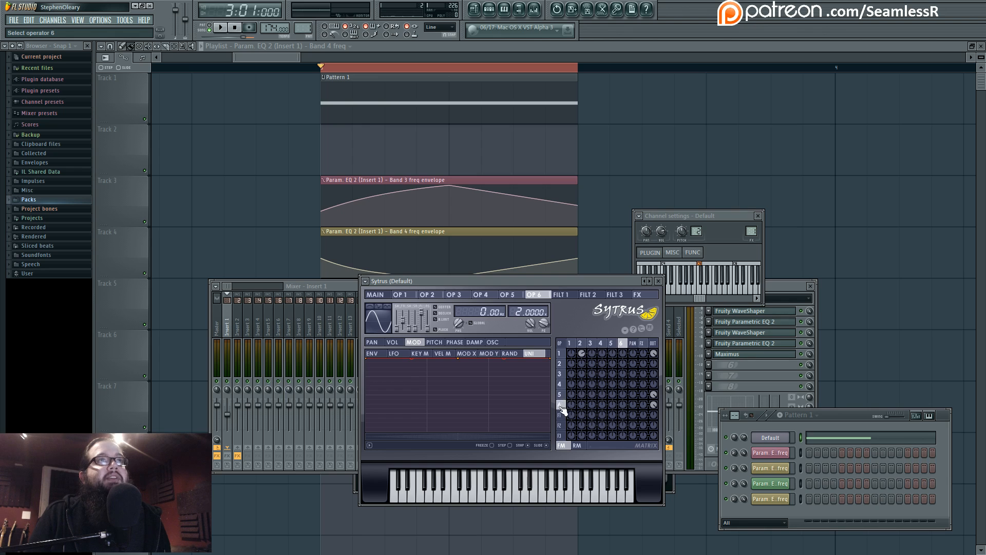
click(561, 394)
click(561, 404)
drag(653, 395, 653, 394)
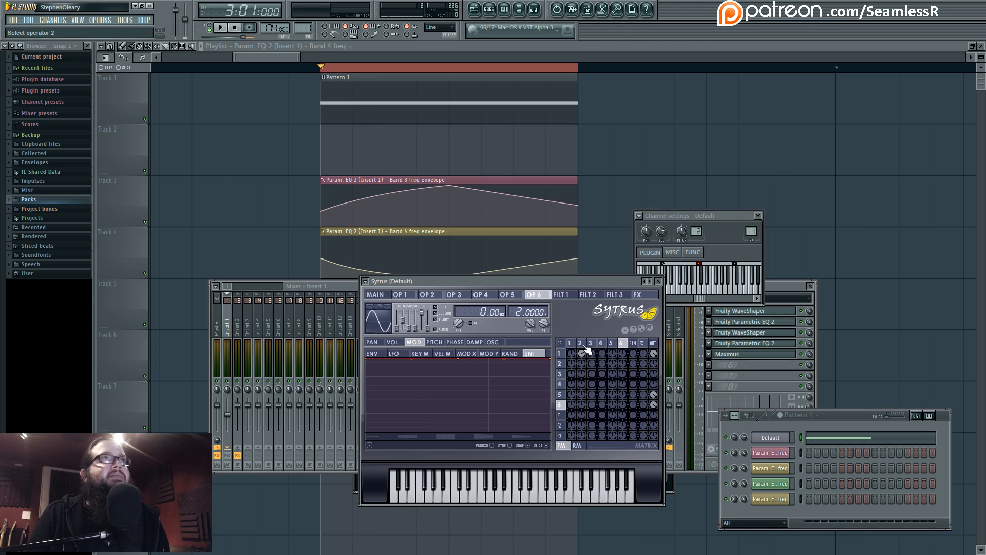
Step: Review Sytrus's main unison settings alongside operator 1's unison modulation envelope and operator 2's frequency modulation of operator 1
click(379, 295)
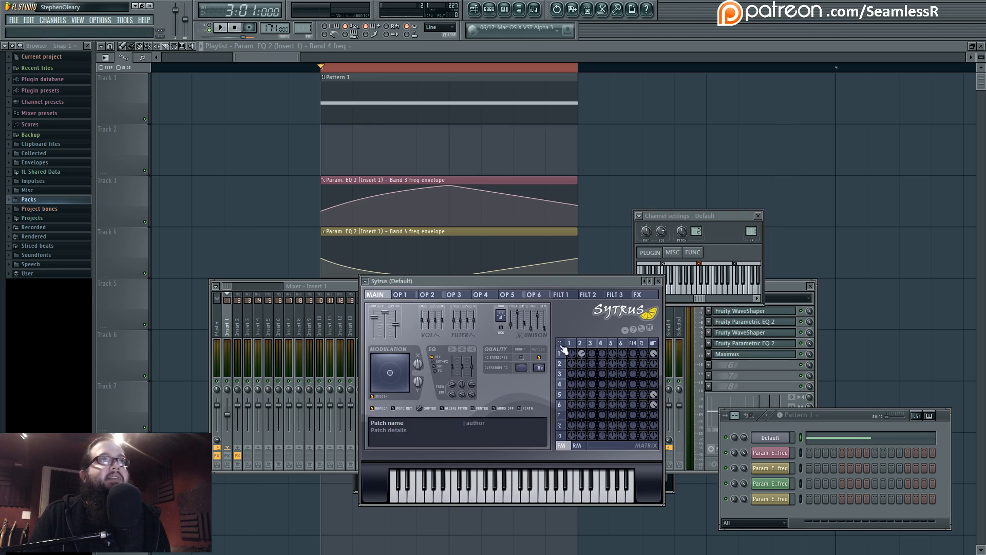
click(582, 354)
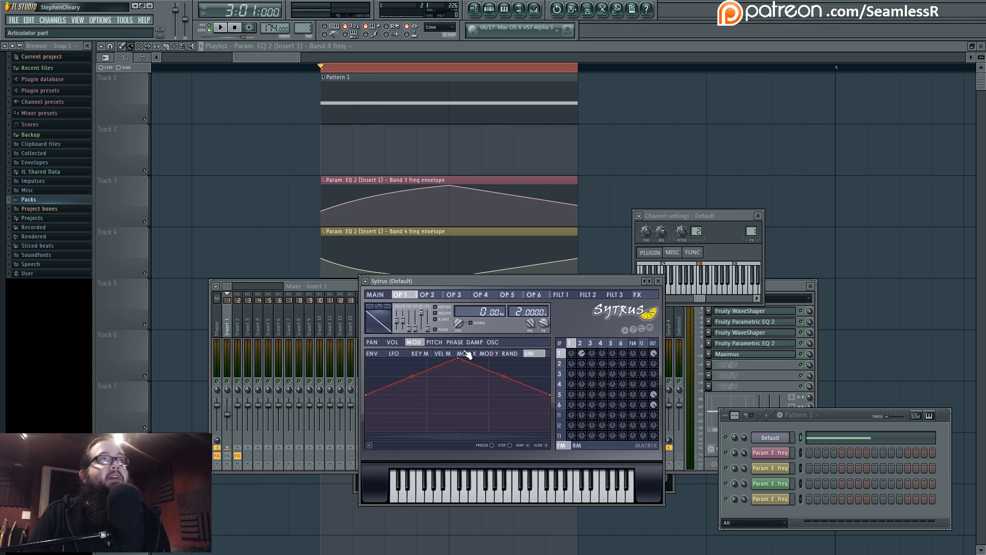
click(380, 296)
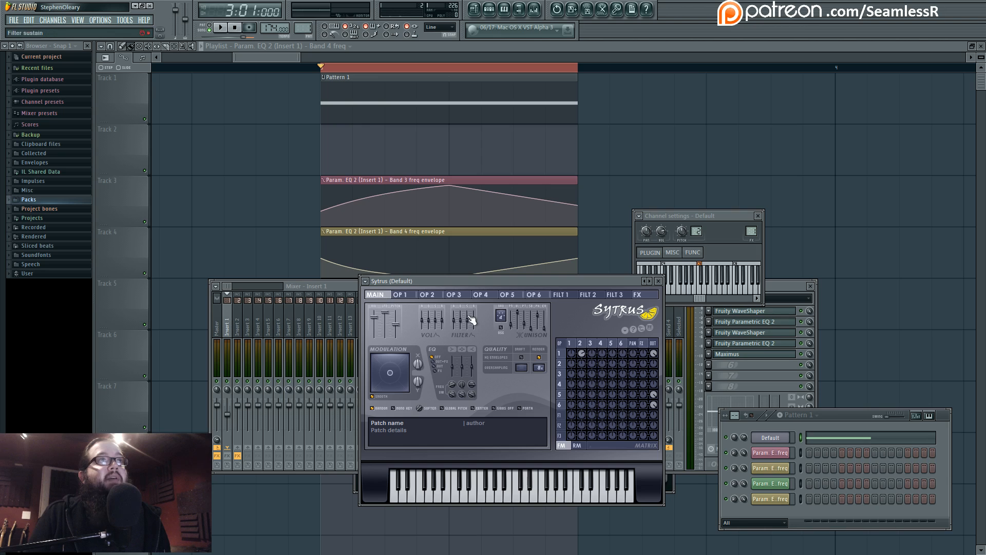
click(427, 295)
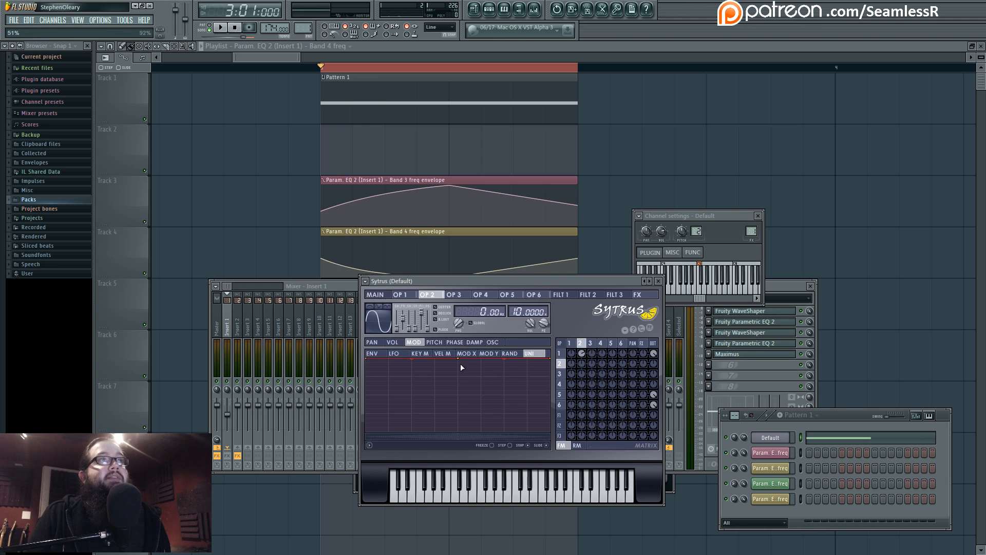
click(570, 343)
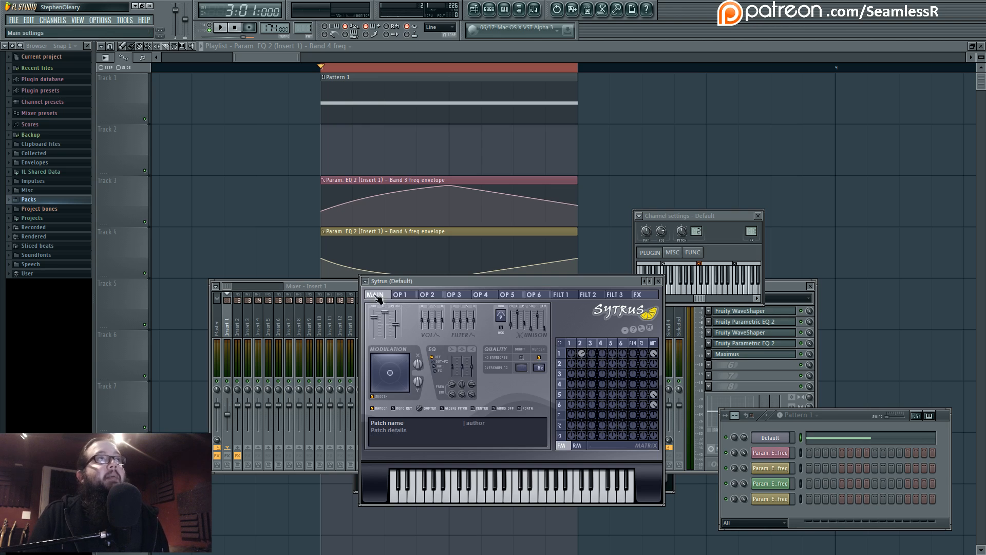
click(375, 294)
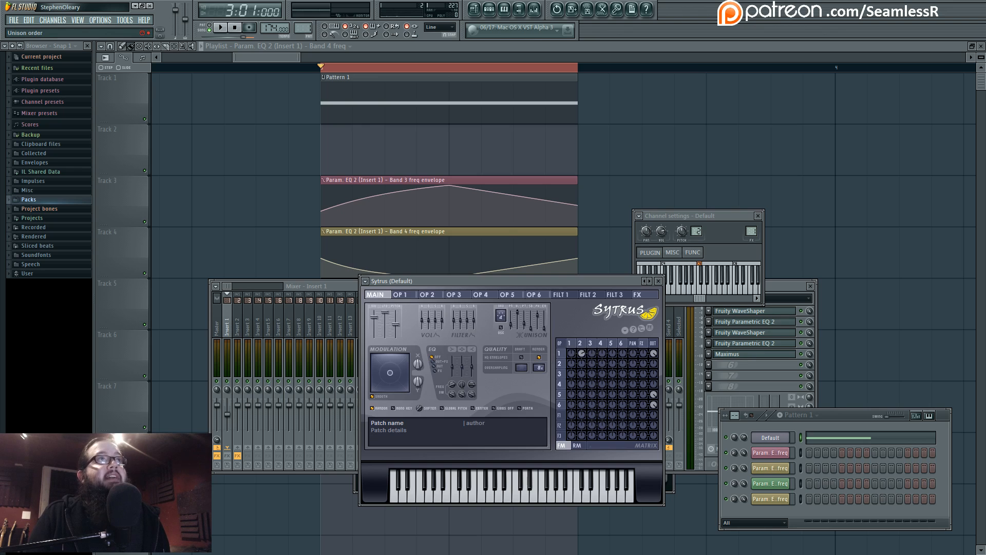
click(571, 344)
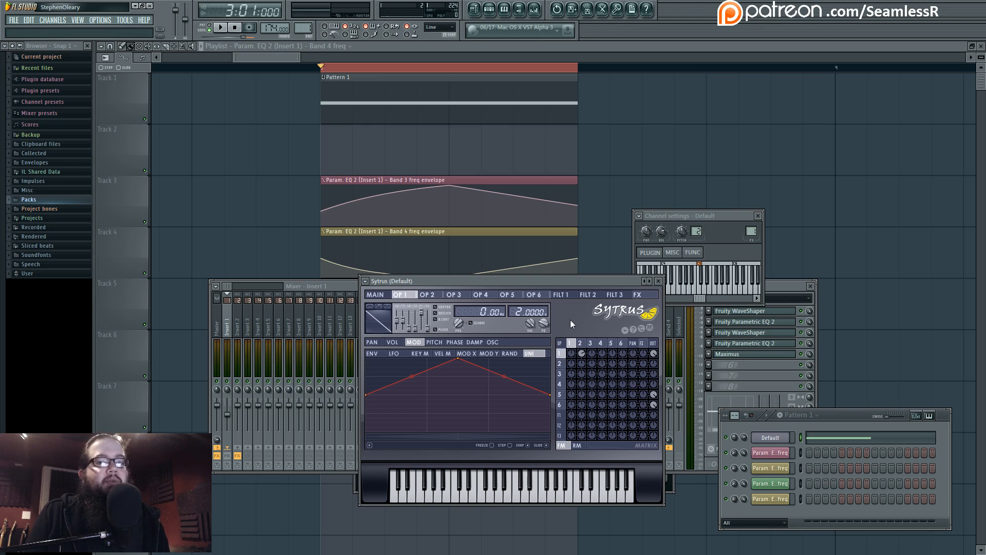
Step: Play the loop without effects, re-enable Insert 1's effects in the mixer, and play the loop again
key(space)
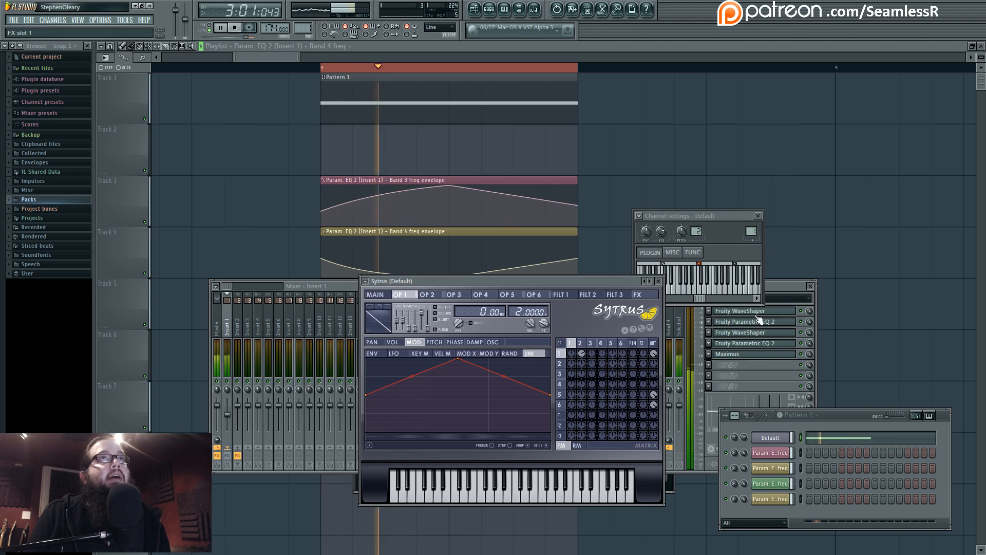
key(space)
click(737, 369)
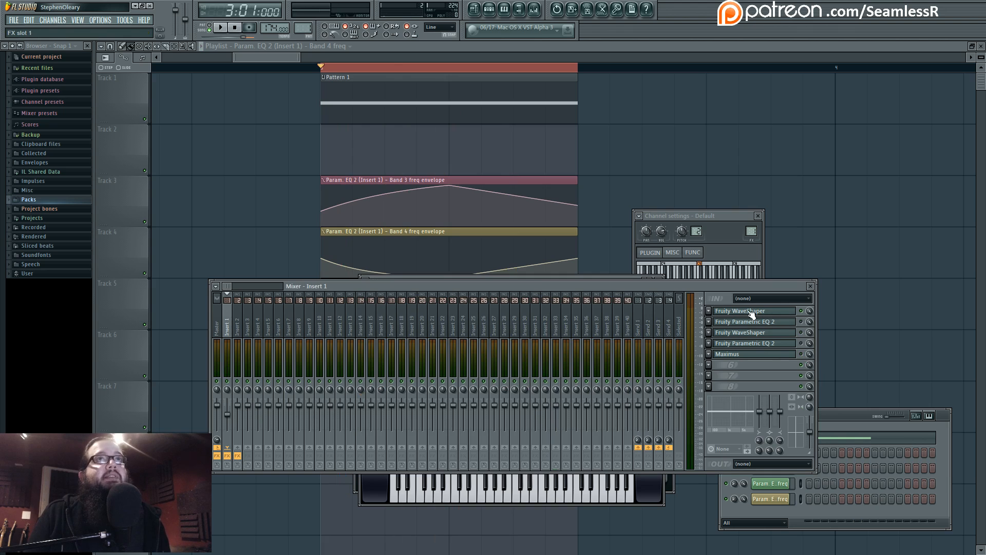
key(space)
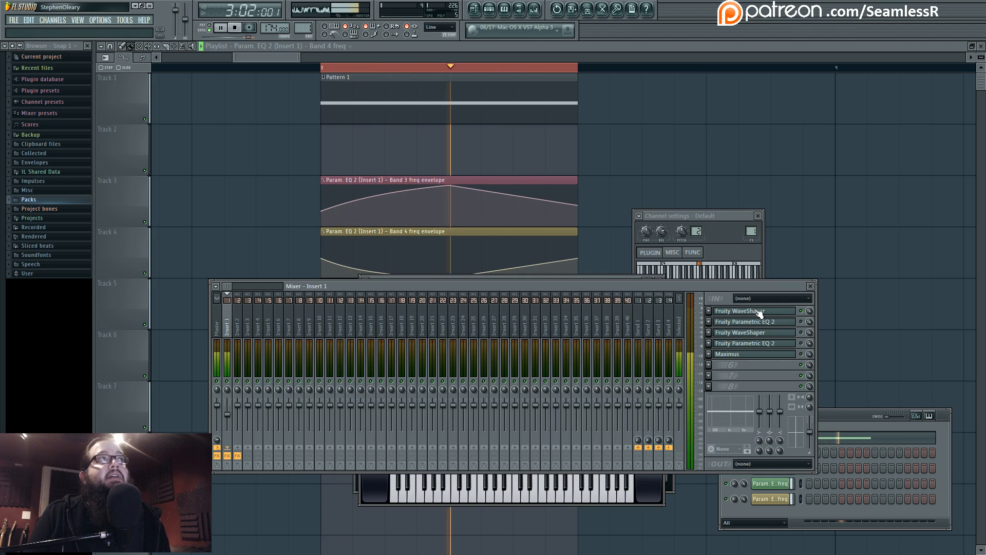
key(space)
Step: Check the notches of the first Parametric EQ 2 on Insert 1, close it, and open Maximus
click(788, 323)
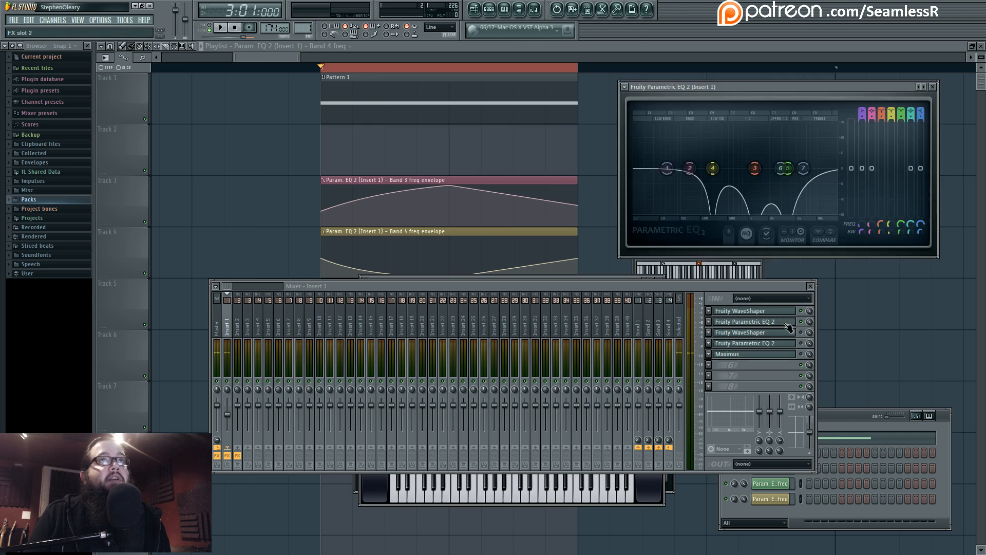
click(789, 325)
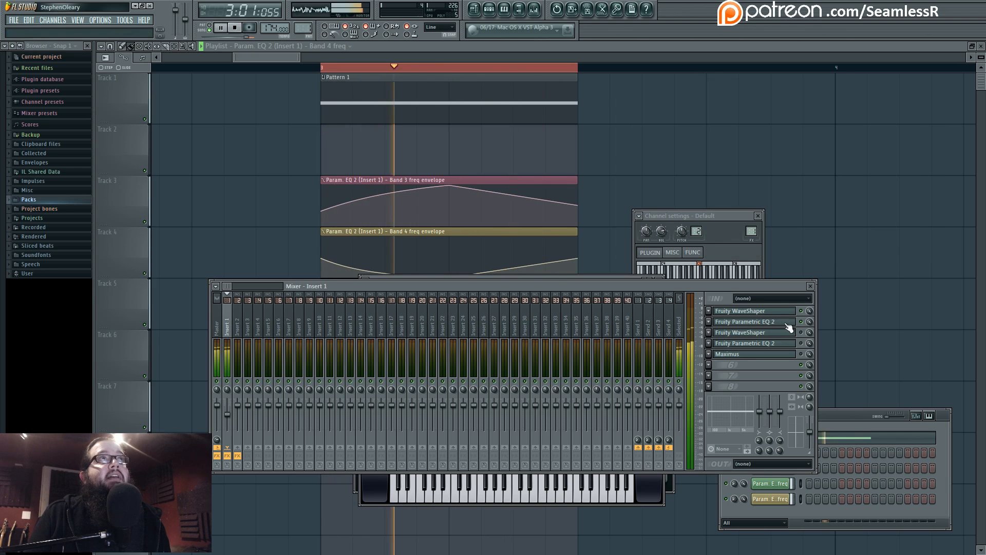
click(795, 355)
click(802, 355)
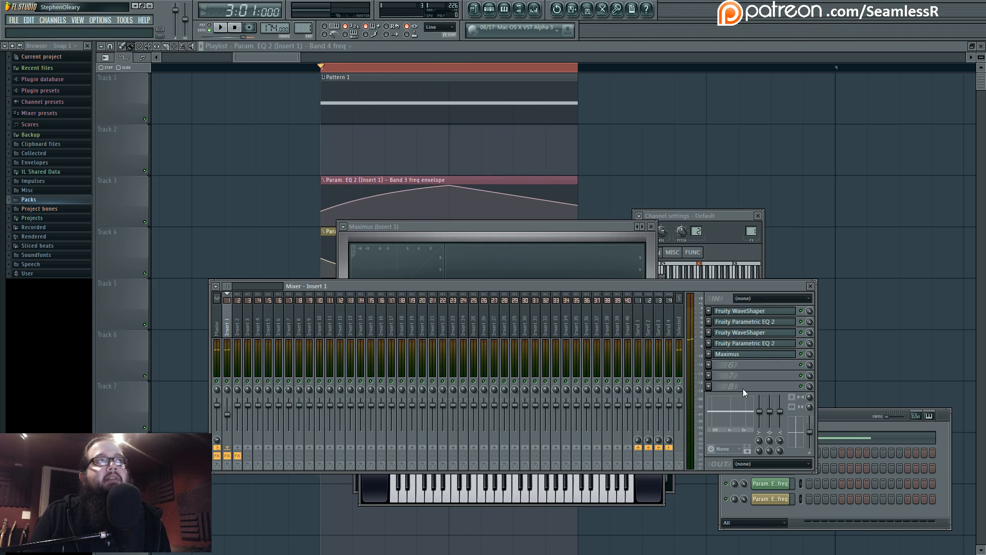
Step: Play the loop through Insert 1's effect chain with Maximus and raise the Insert 1 fader
key(space)
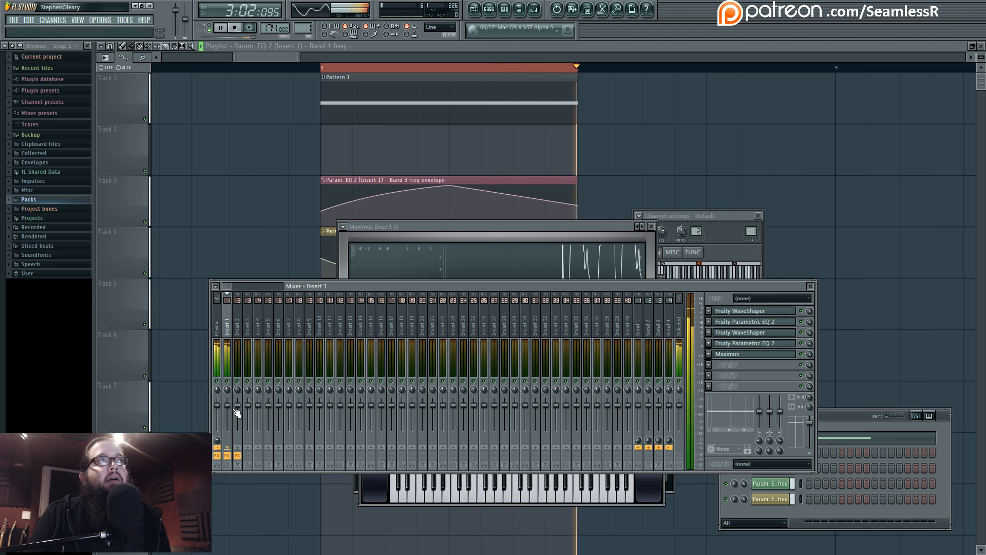
key(space)
key(space)
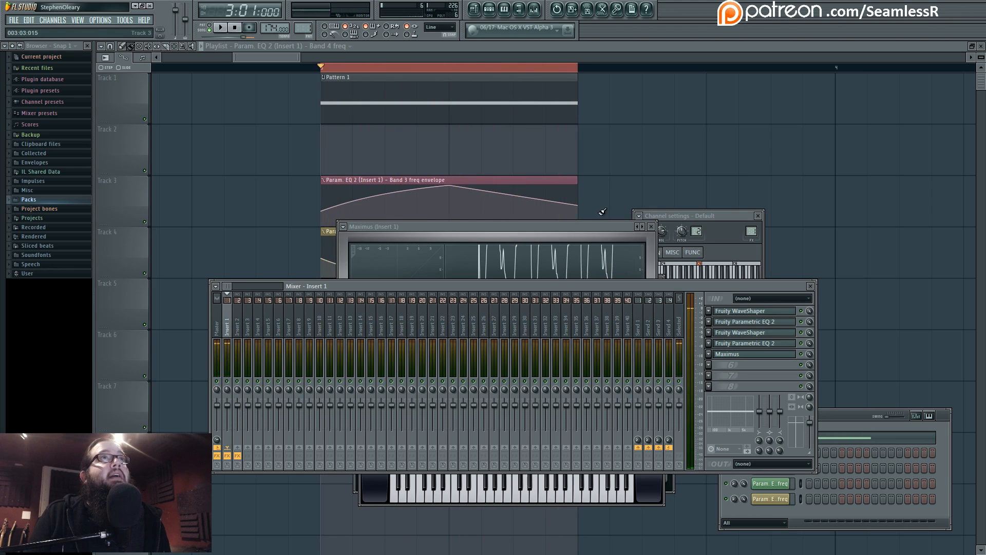
Step: Close all plugin and mixer windows and view the pattern and all four EQ frequency envelope clips in the playlist
key(F12)
scroll(755, 344, down, 5)
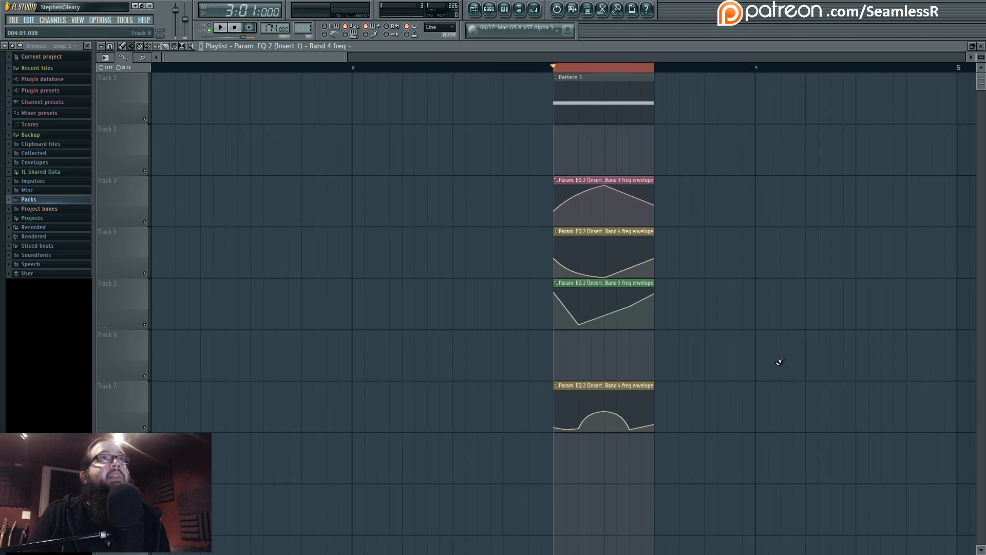
scroll(603, 403, down, 3)
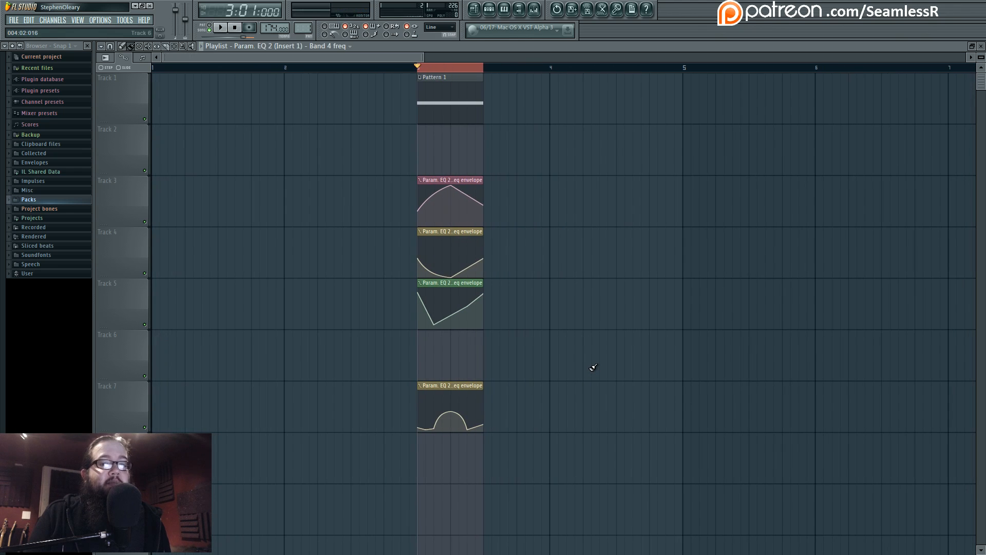